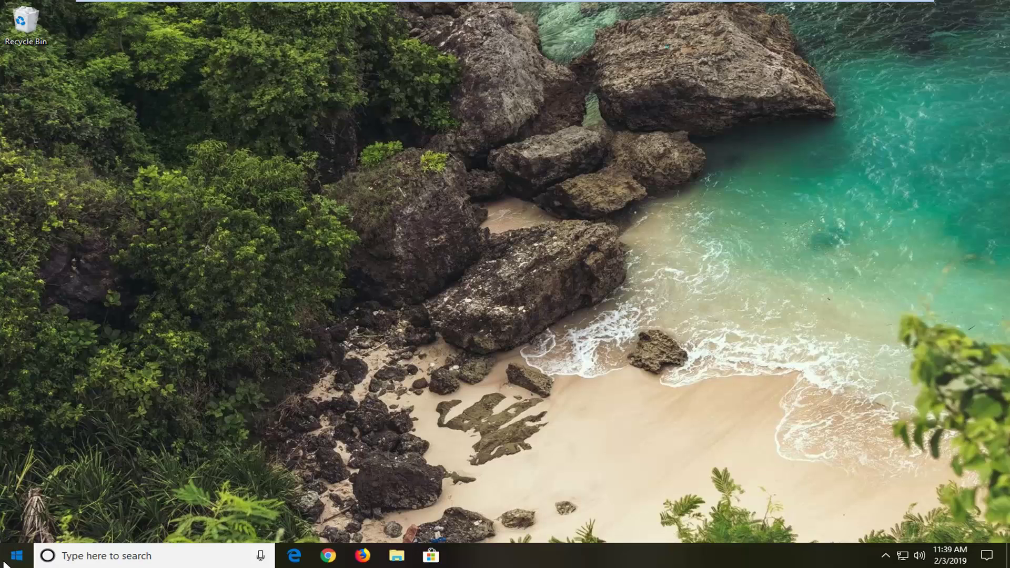
Search the Start menu for ccleaner and open the CCleaner shortcut's file location.
left_click(4, 556)
type("c")
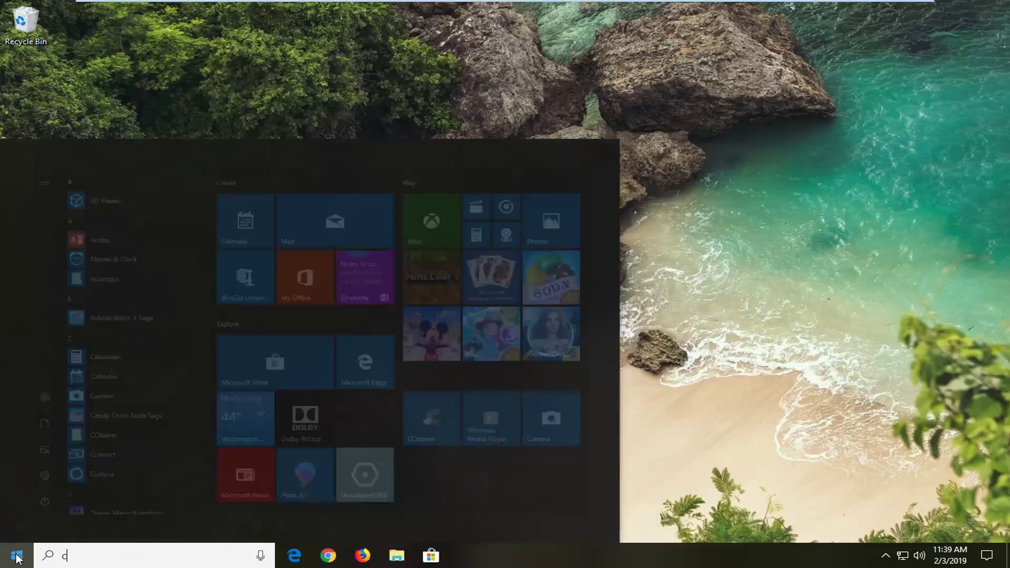
type("cleaner")
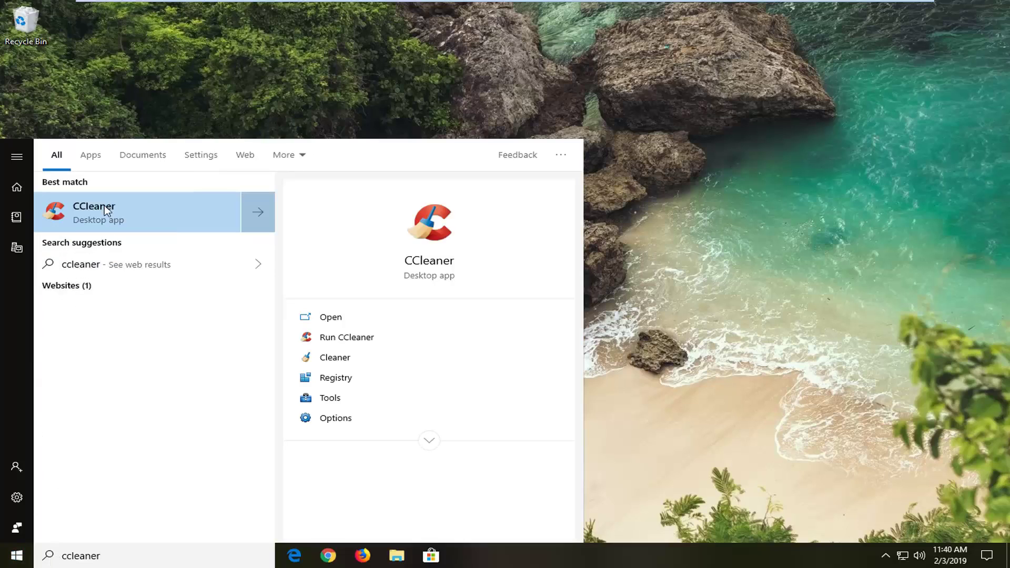
right_click(96, 216)
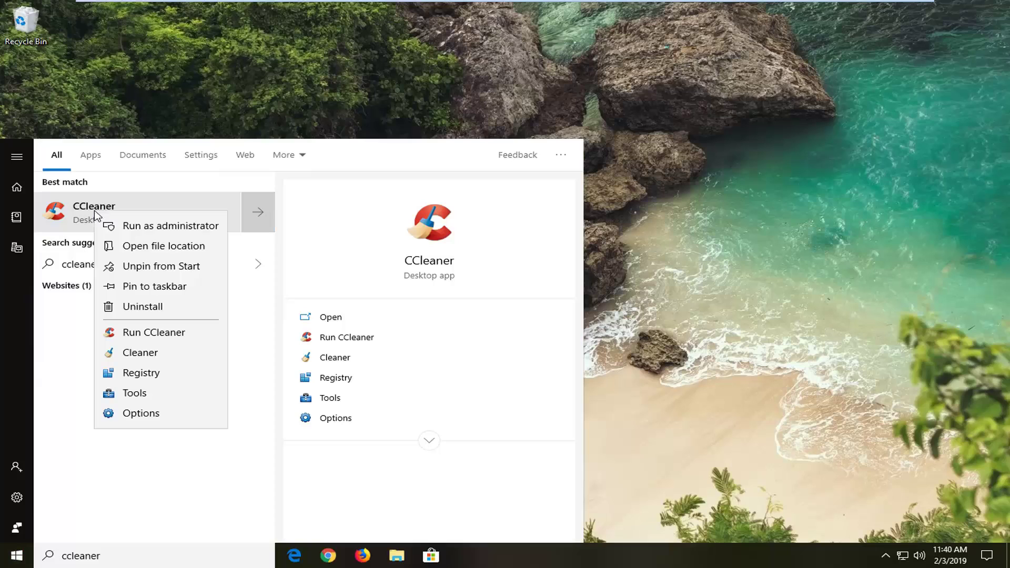
left_click(155, 248)
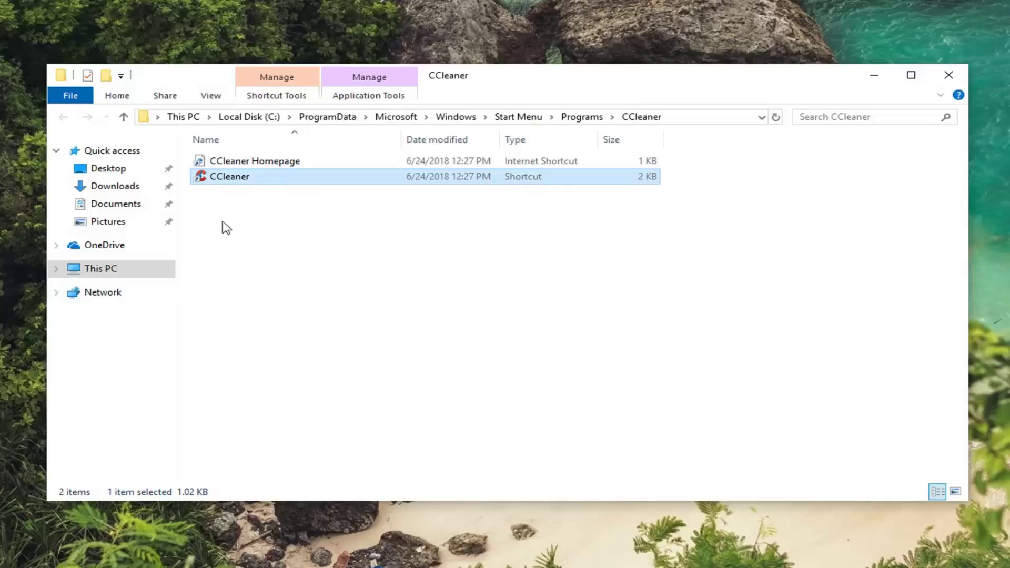
Open the Properties dialog of the CCleaner shortcut.
right_click(225, 181)
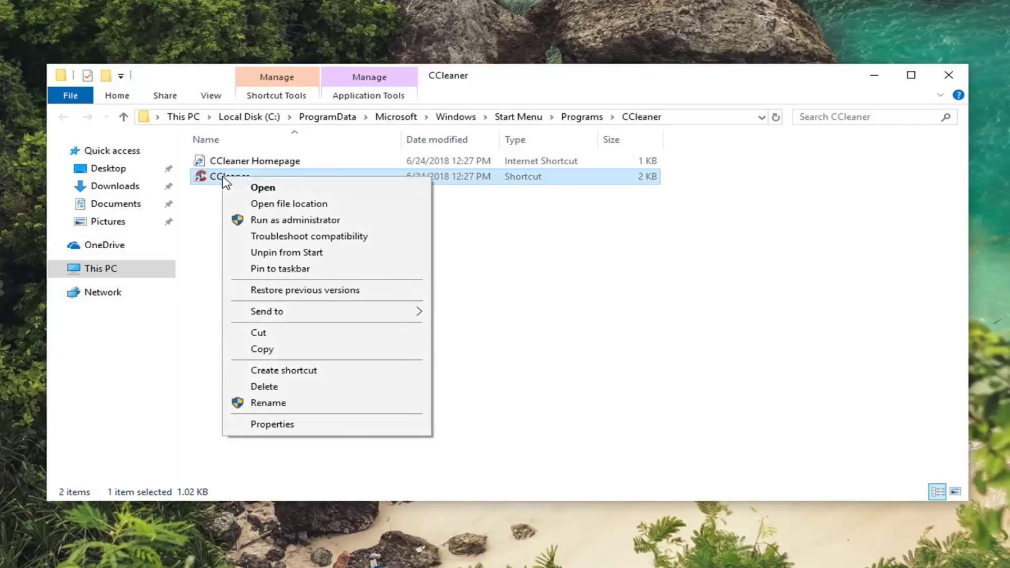
left_click(275, 425)
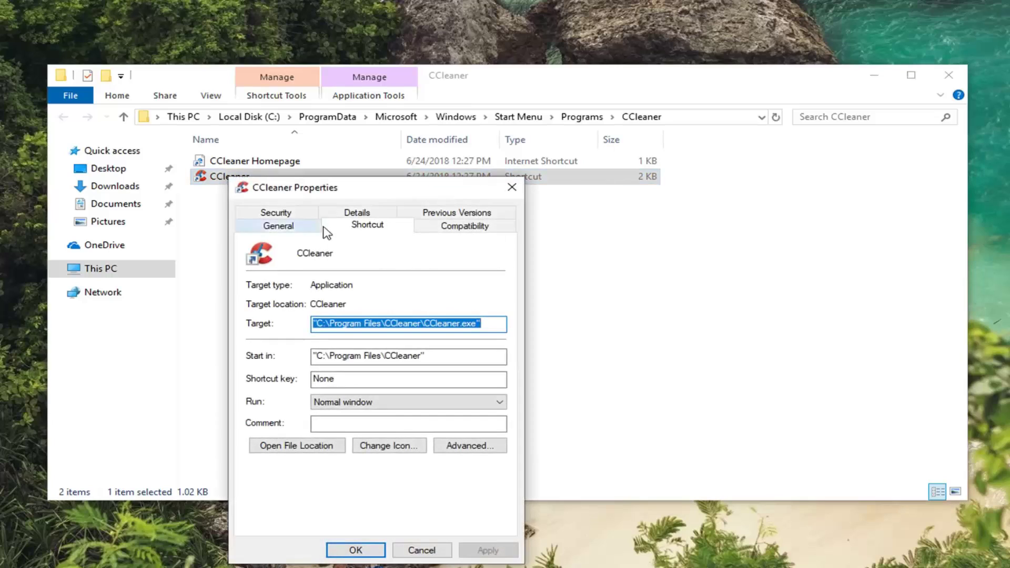
On the Compatibility tab, enable compatibility mode for CCleaner with Windows 8 selected.
left_click_drag(332, 187, 381, 99)
left_click(501, 138)
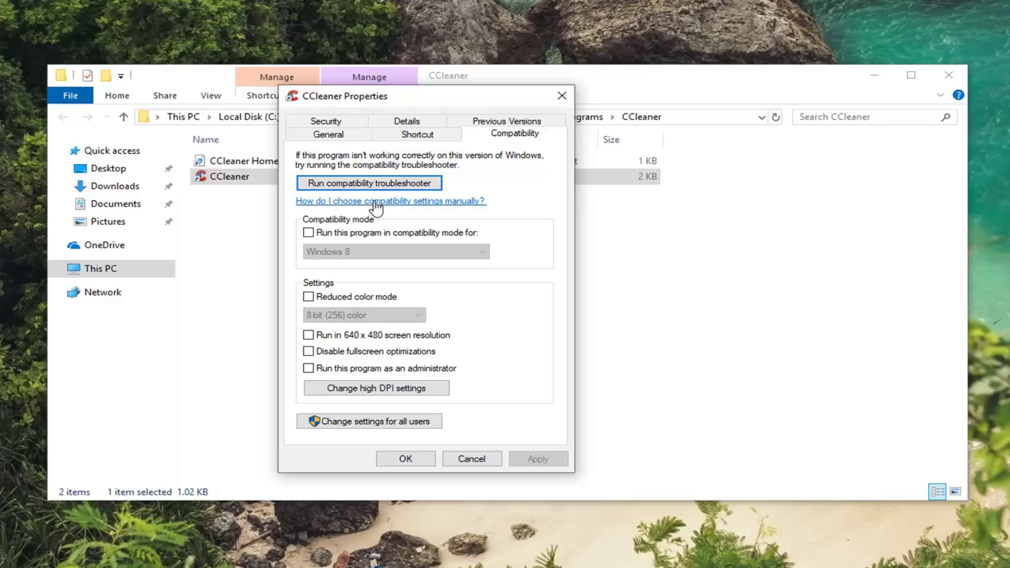
left_click(317, 233)
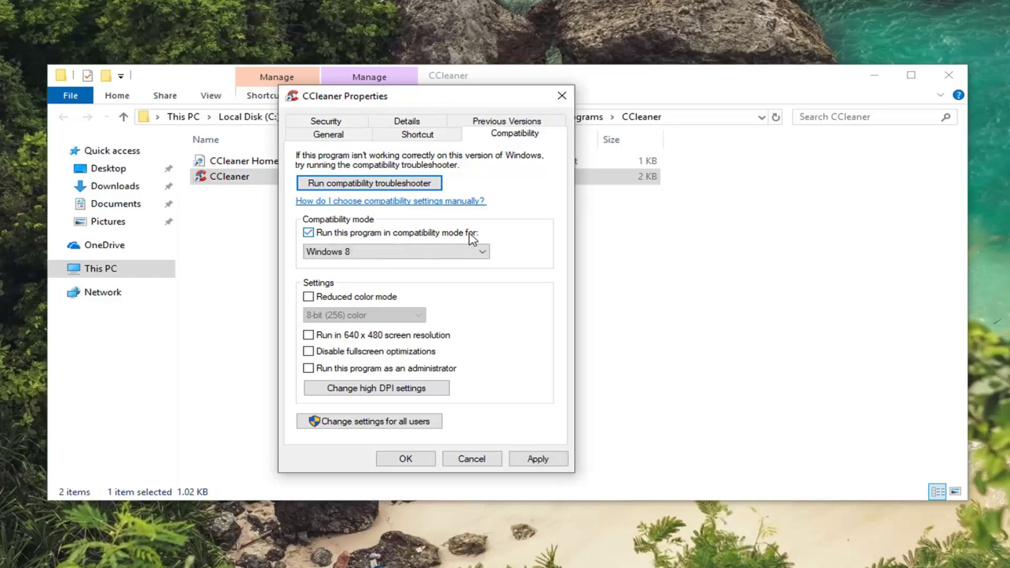
left_click(427, 251)
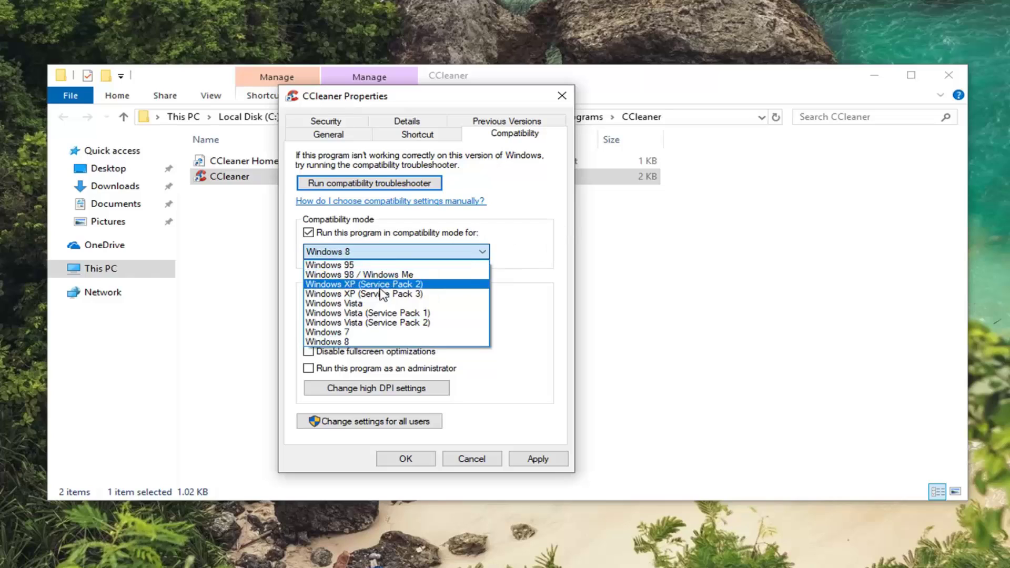
left_click(534, 239)
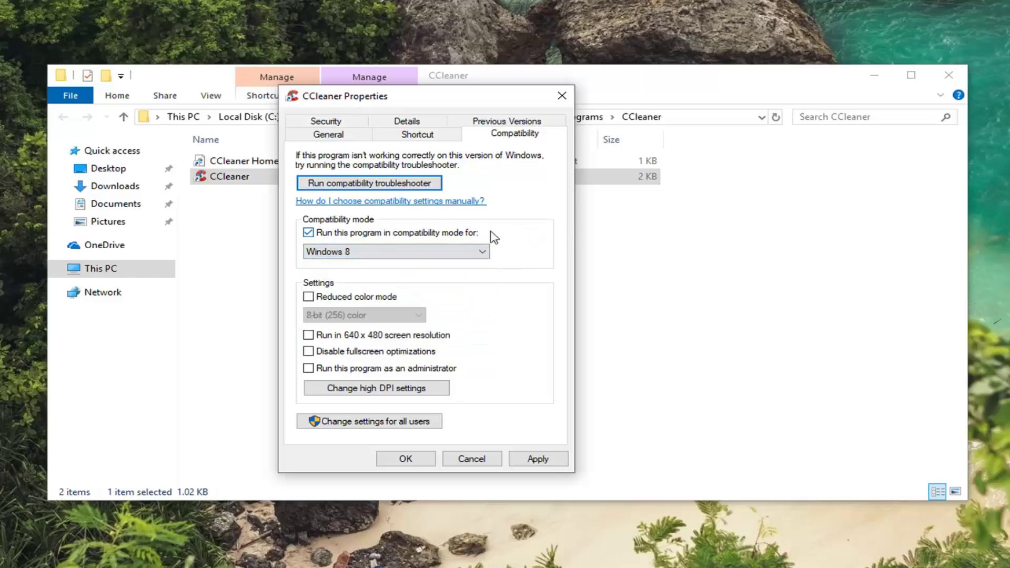
left_click(347, 255)
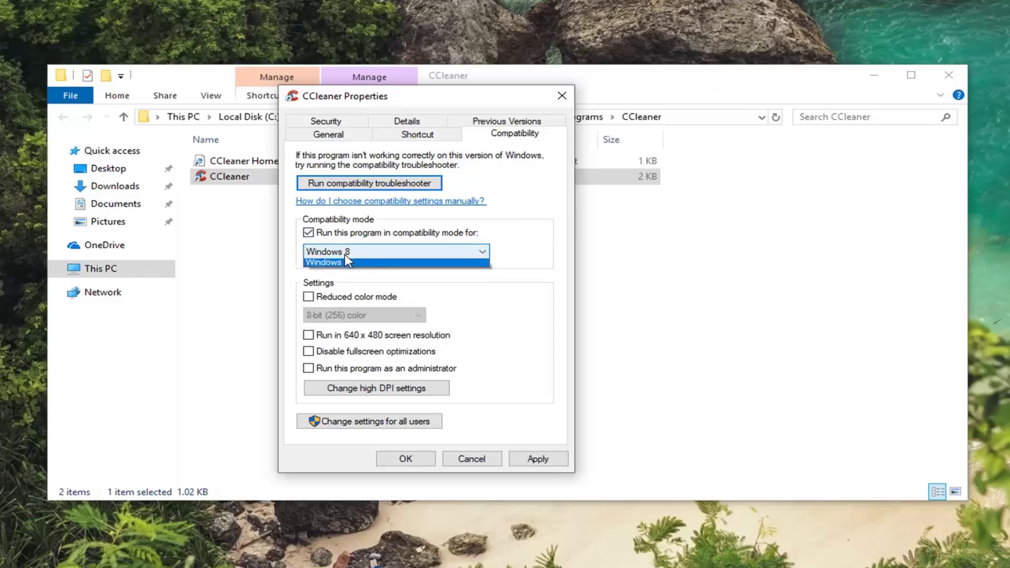
left_click(549, 252)
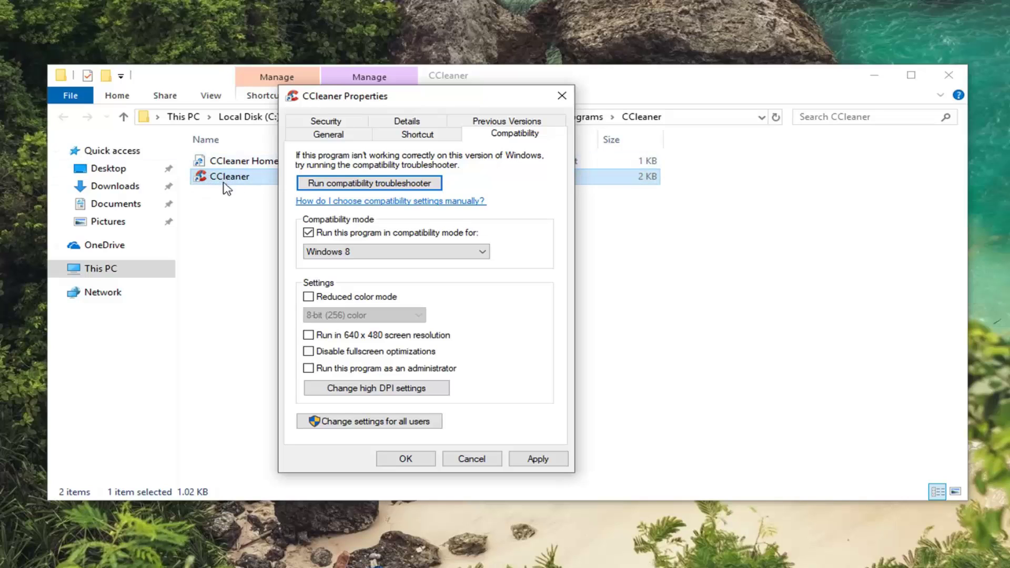
left_click_drag(401, 99, 576, 194)
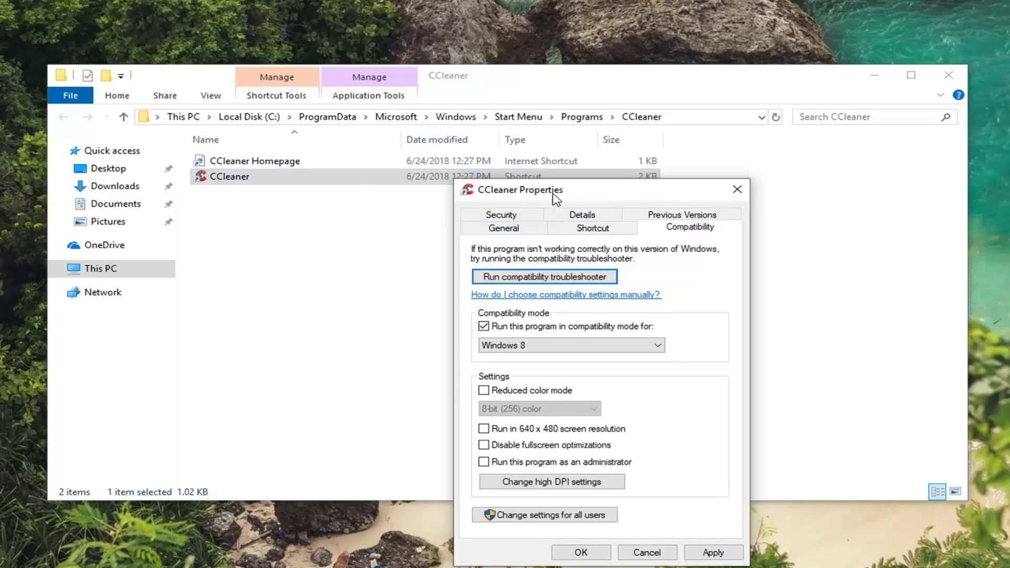
left_click_drag(552, 195, 413, 77)
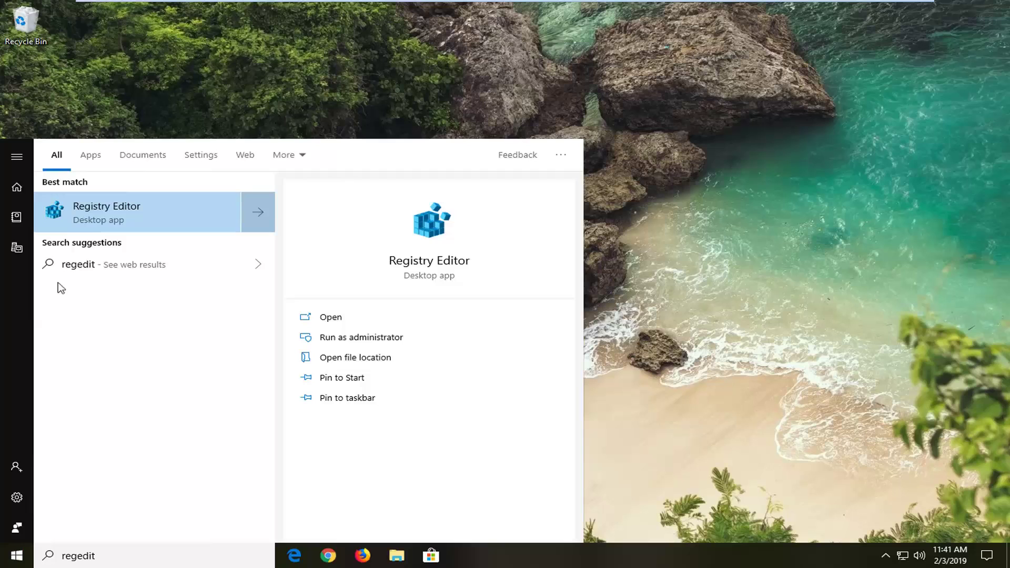
Run the Registry Editor search result as administrator and approve the UAC prompt.
right_click(104, 213)
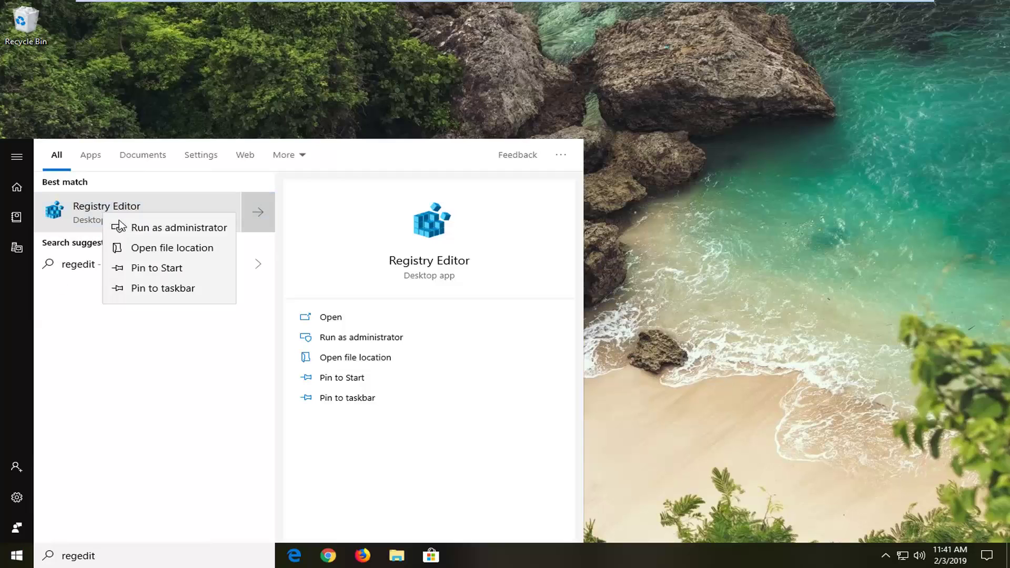
left_click(137, 227)
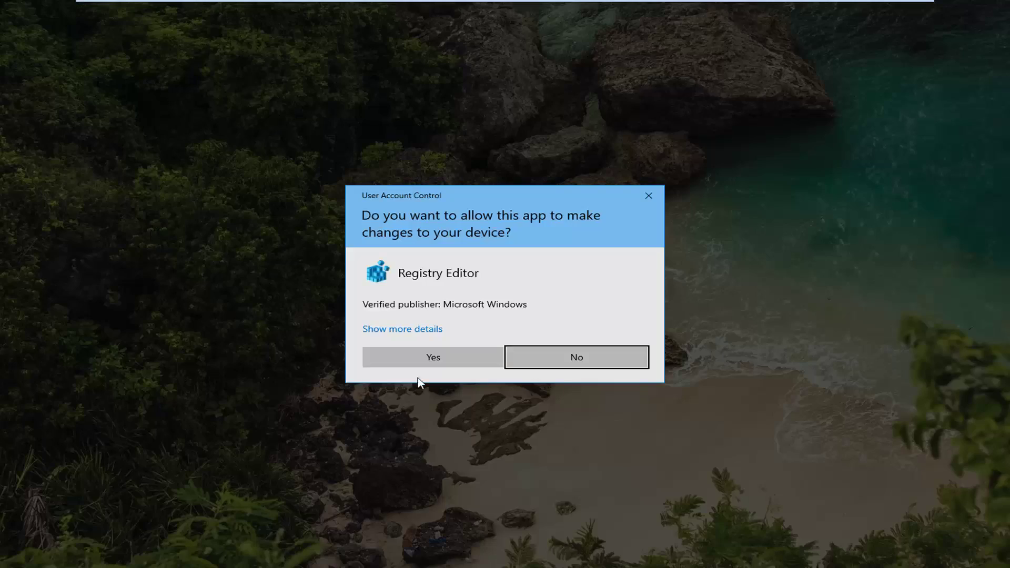
left_click(430, 363)
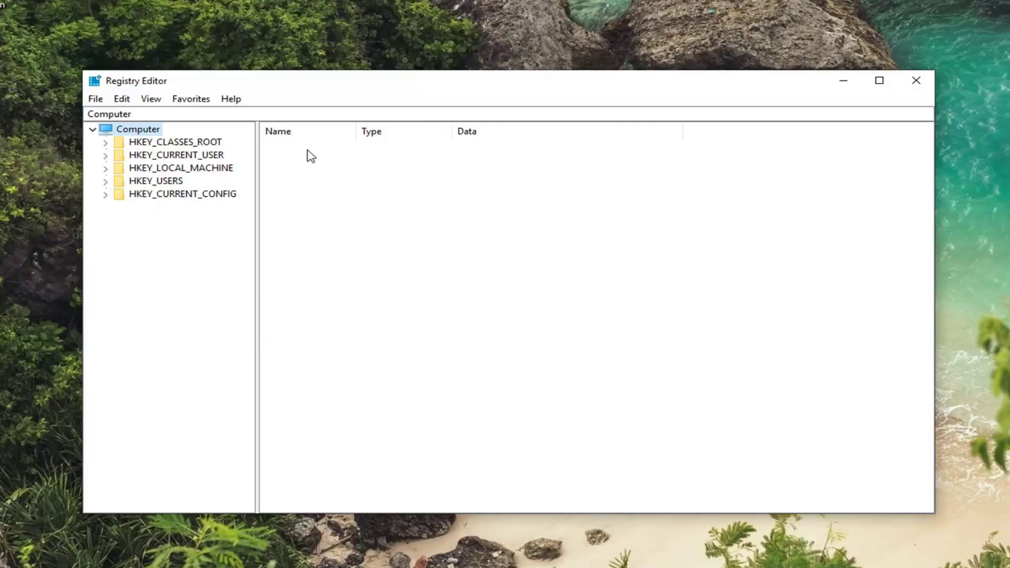
Export the entire registry (range All) as a .reg backup in Documents.
left_click(95, 99)
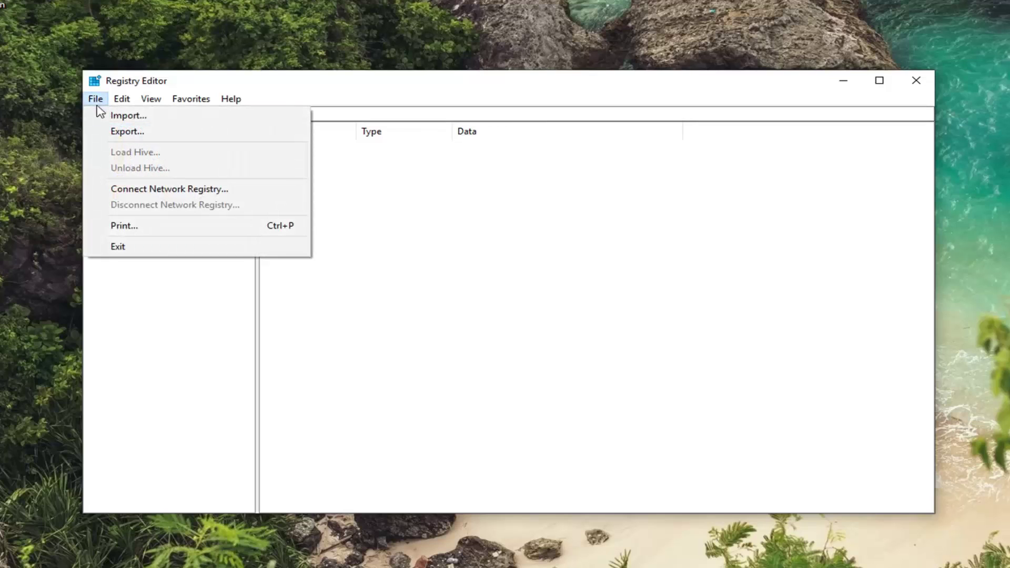
left_click(124, 132)
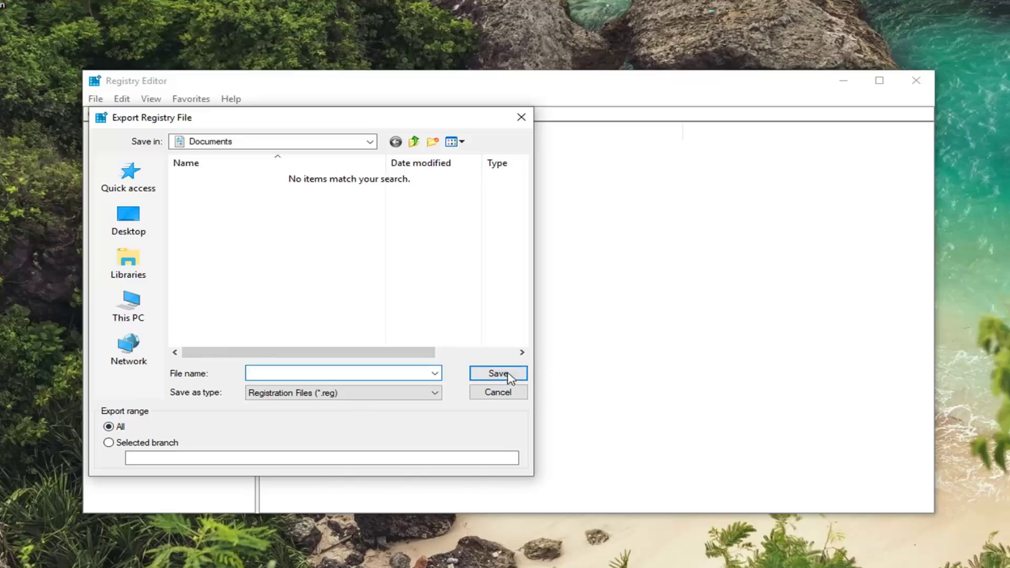
left_click(498, 392)
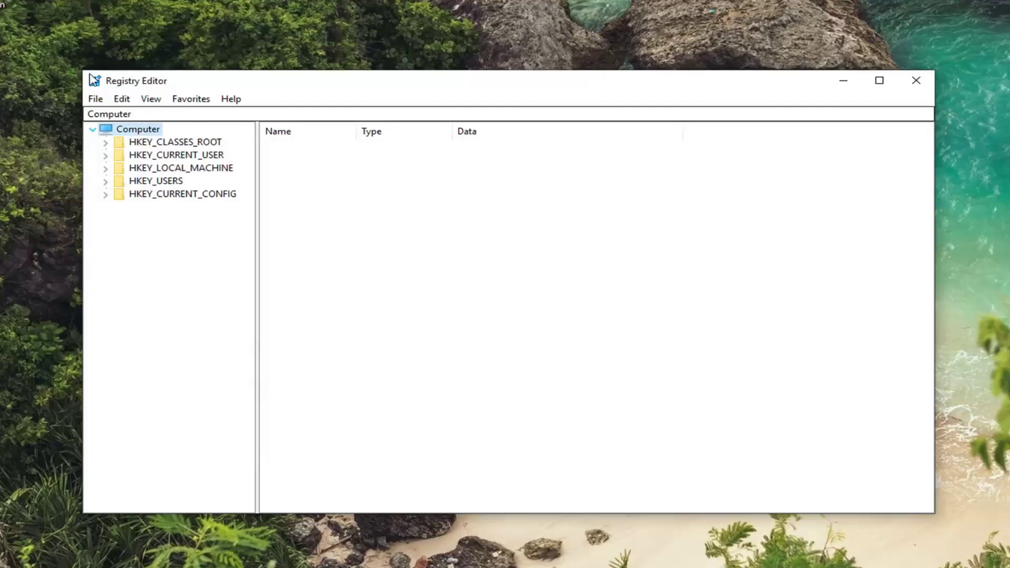
Open the registry Import dialog and cancel it without loading any file.
left_click(98, 104)
left_click(127, 115)
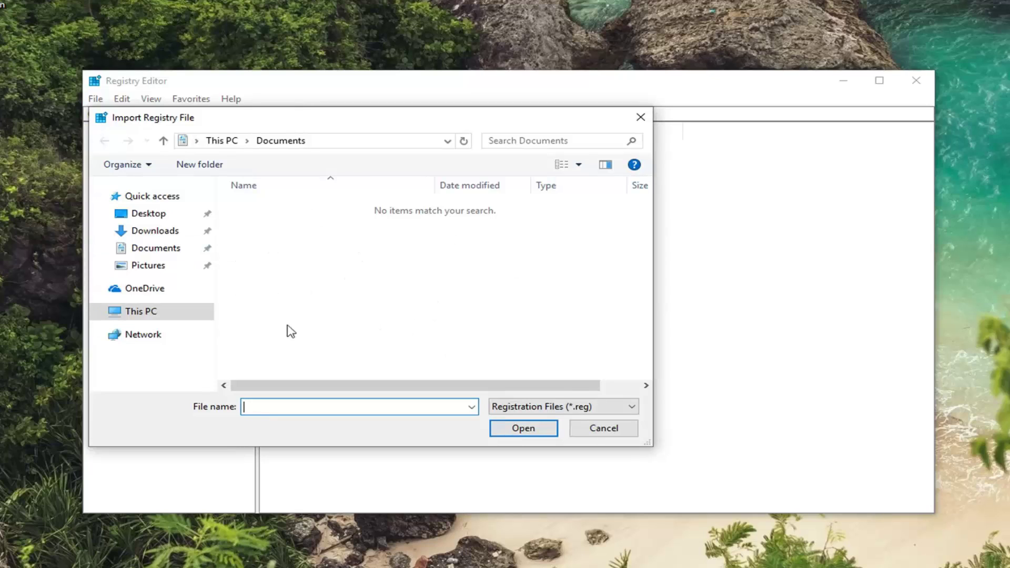
left_click(618, 432)
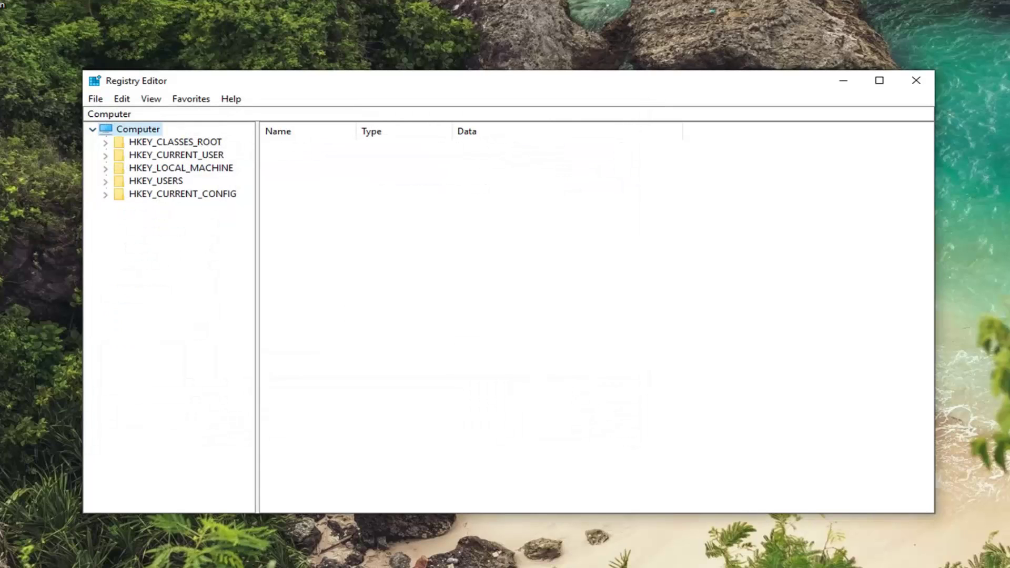
Expand HKEY_LOCAL_MACHINE > SOFTWARE > Microsoft in the key tree and widen the tree pane.
left_click(153, 168)
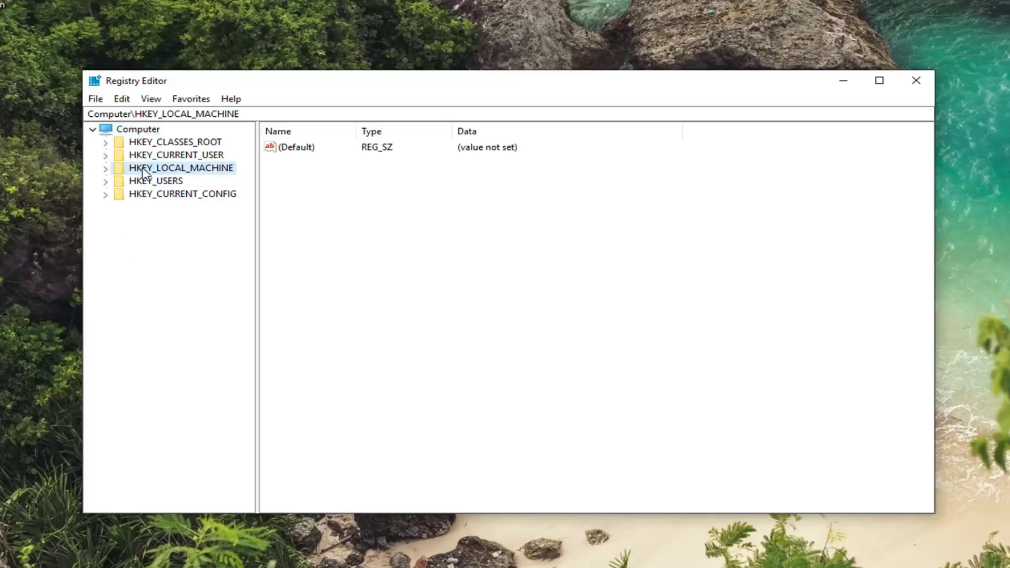
left_click(105, 169)
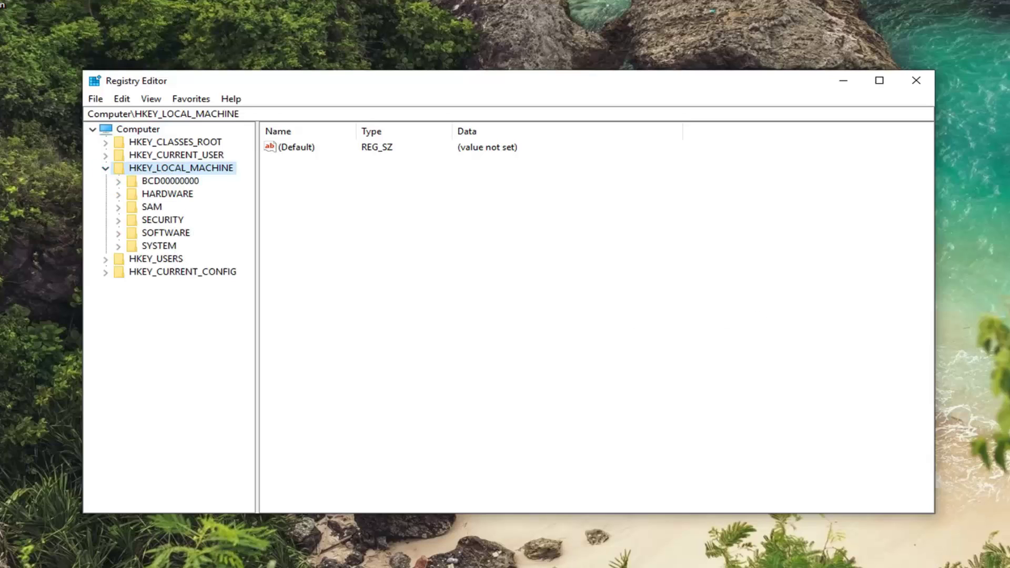
left_click(147, 234)
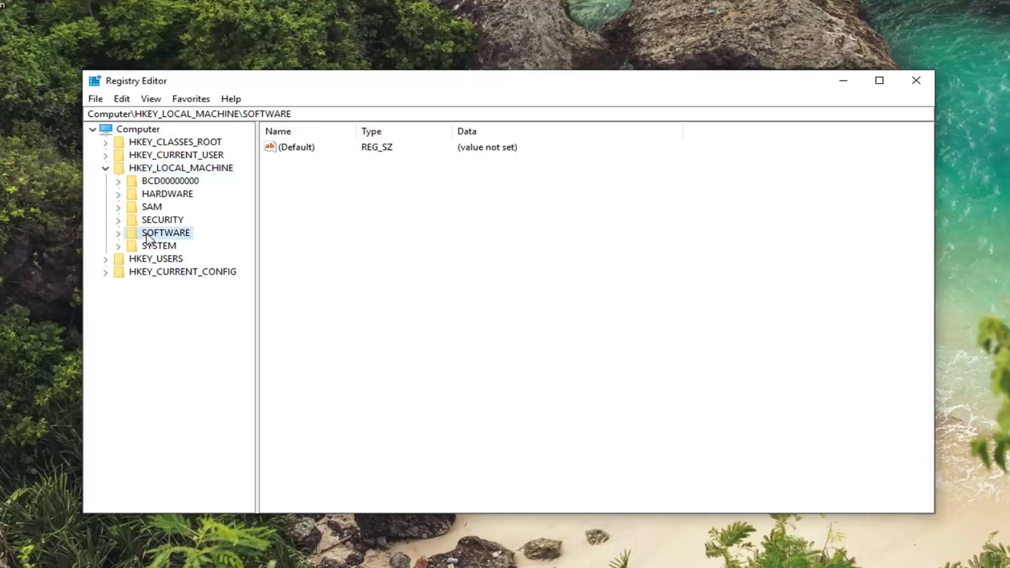
left_click(118, 234)
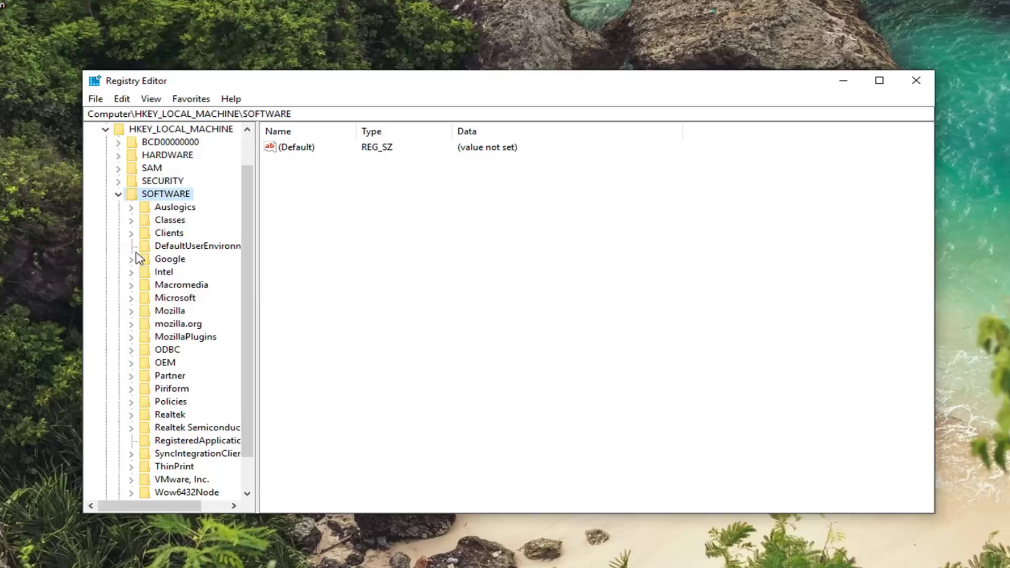
scroll(137, 260, "down", 1)
left_click(160, 259)
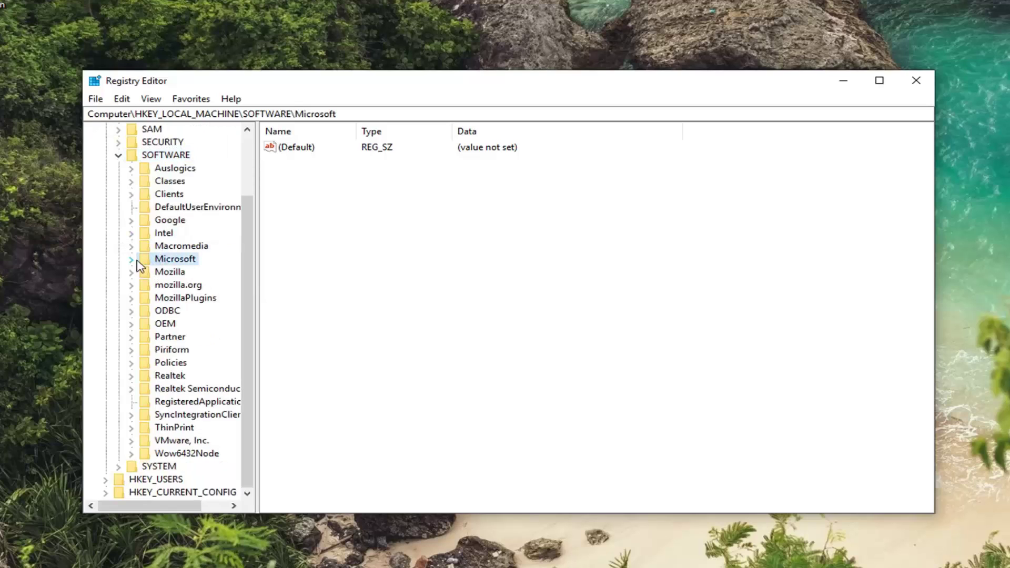
left_click(132, 259)
left_click_drag(257, 234, 395, 226)
Expand Windows NT > CurrentVersion and select the Windows key to list its values.
scroll(208, 268, "down", 20)
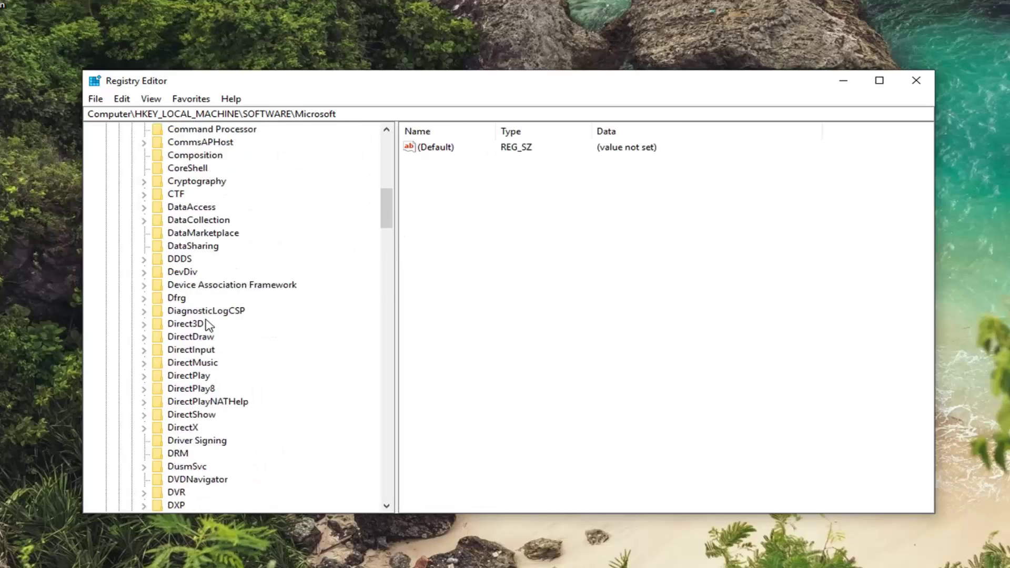
scroll(184, 350, "down", 20)
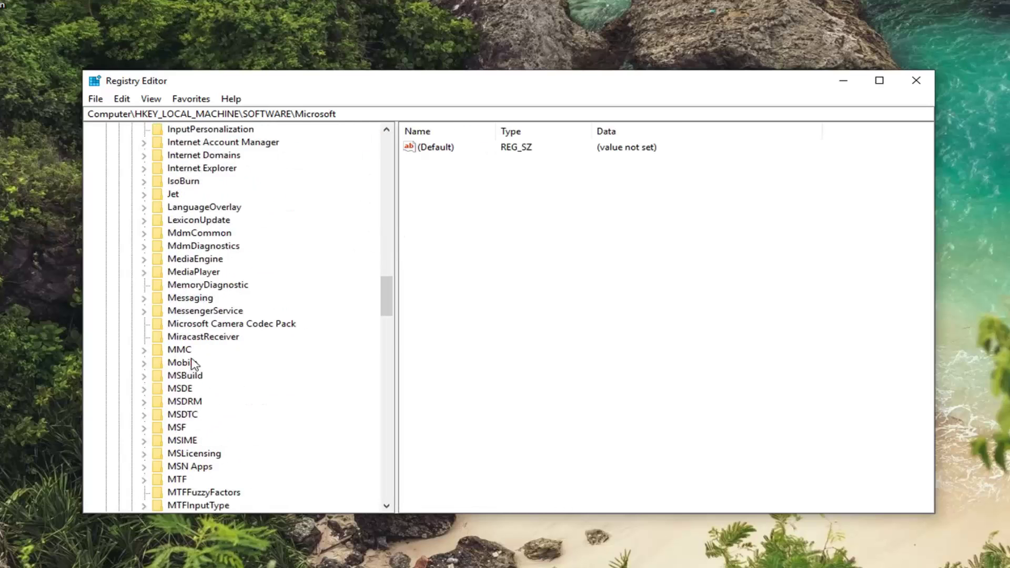
scroll(187, 368, "down", 5)
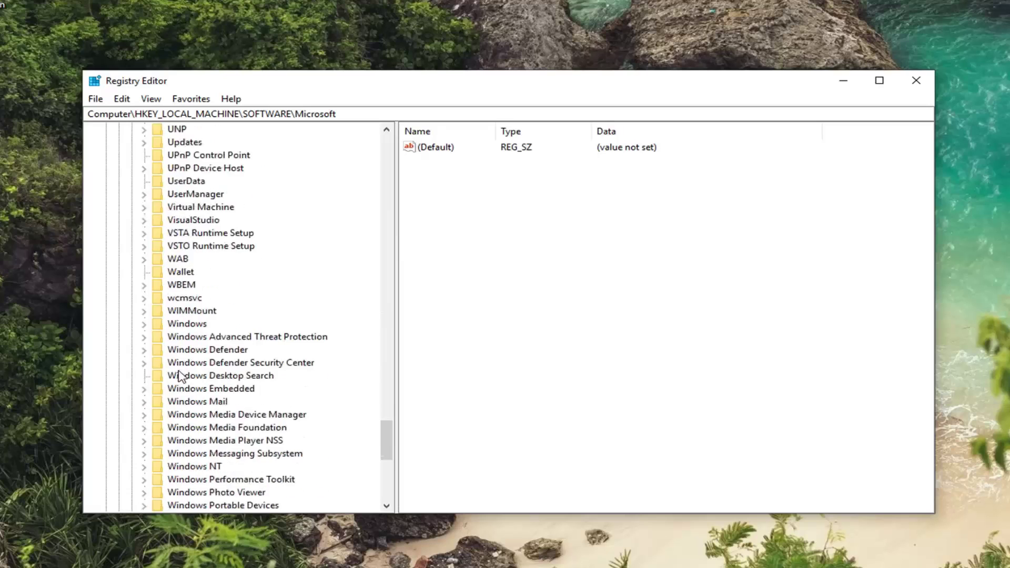
left_click(168, 390)
left_click(143, 390)
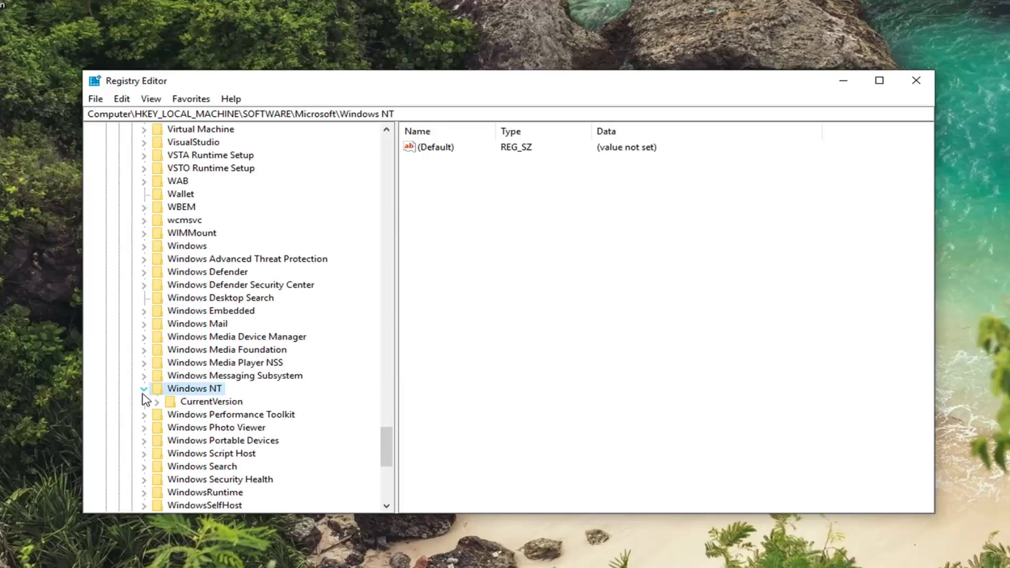
left_click(158, 402)
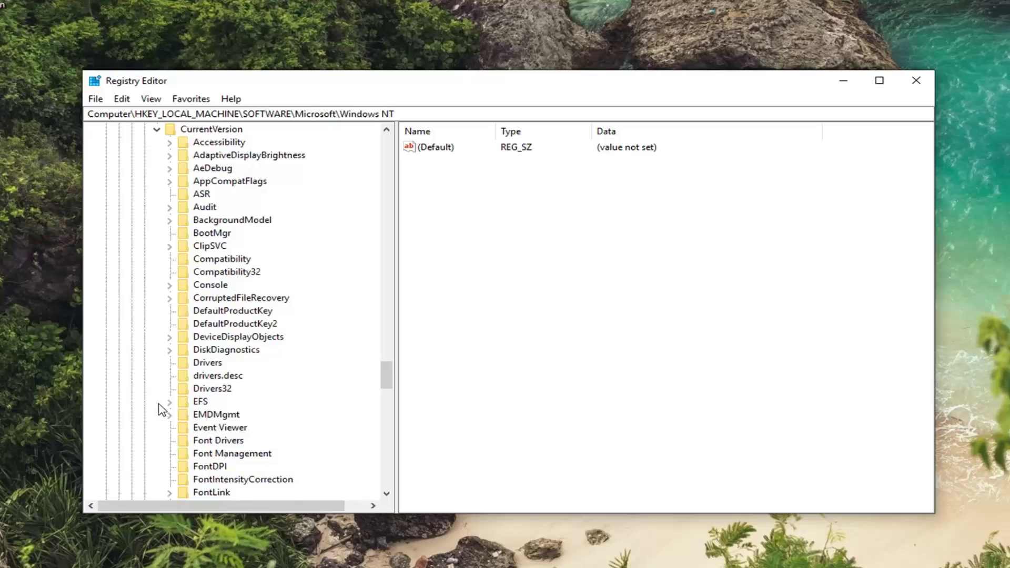
scroll(179, 400, "down", 20)
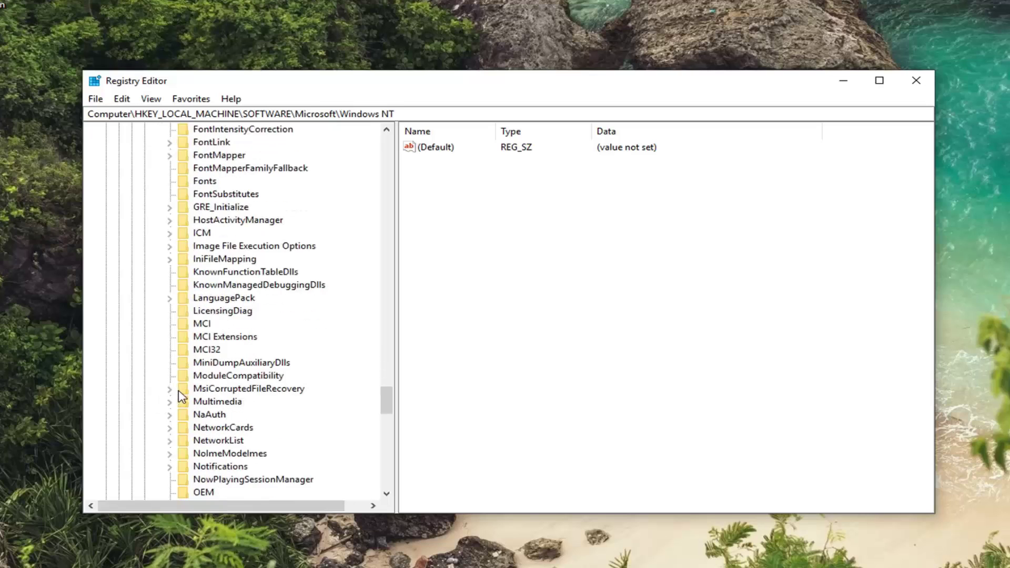
scroll(187, 405, "down", 4)
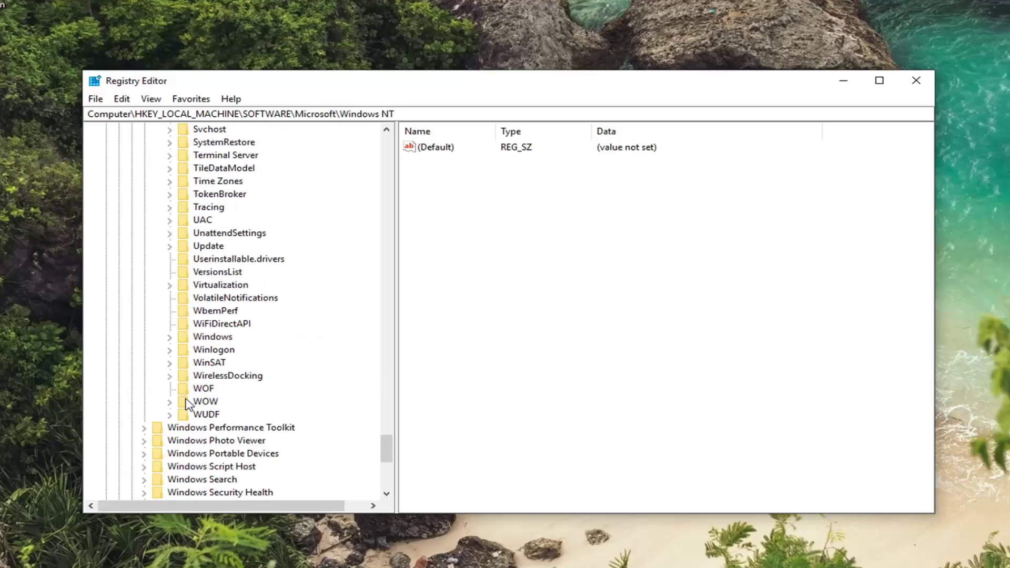
left_click(215, 338)
scroll(176, 360, "up", 2)
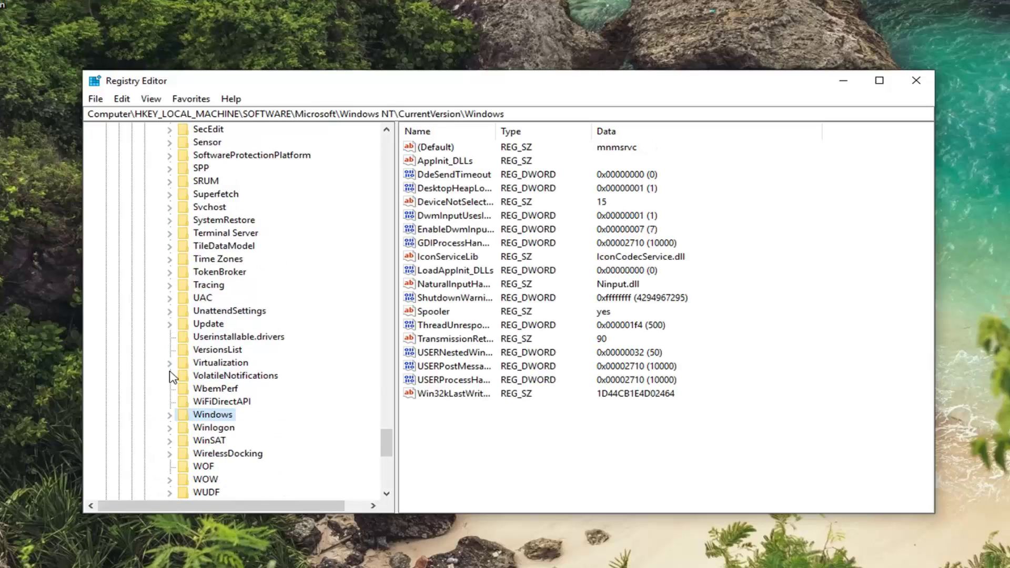
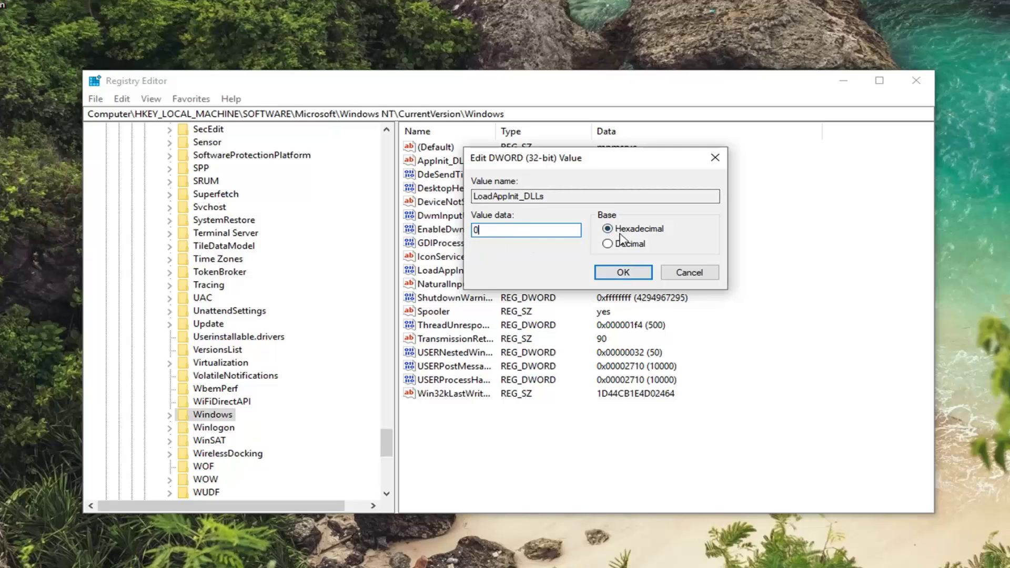
Confirm LoadAppInit_DLLs value data 0 in the Edit DWORD dialog and apply it.
left_click(633, 273)
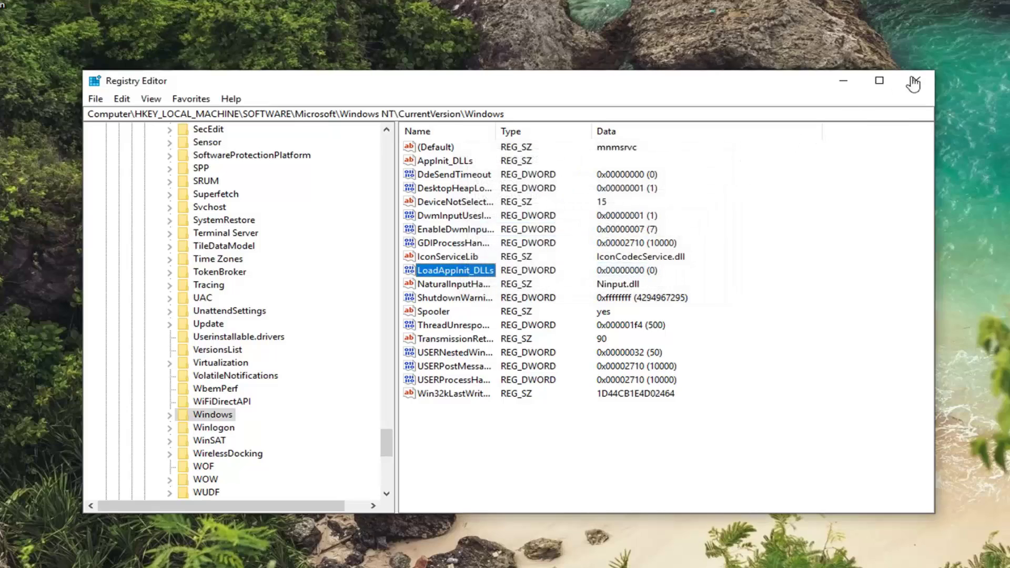
Exit Registry Editor with LoadAppInit_DLLs left at 0, returning to the desktop.
left_click(916, 80)
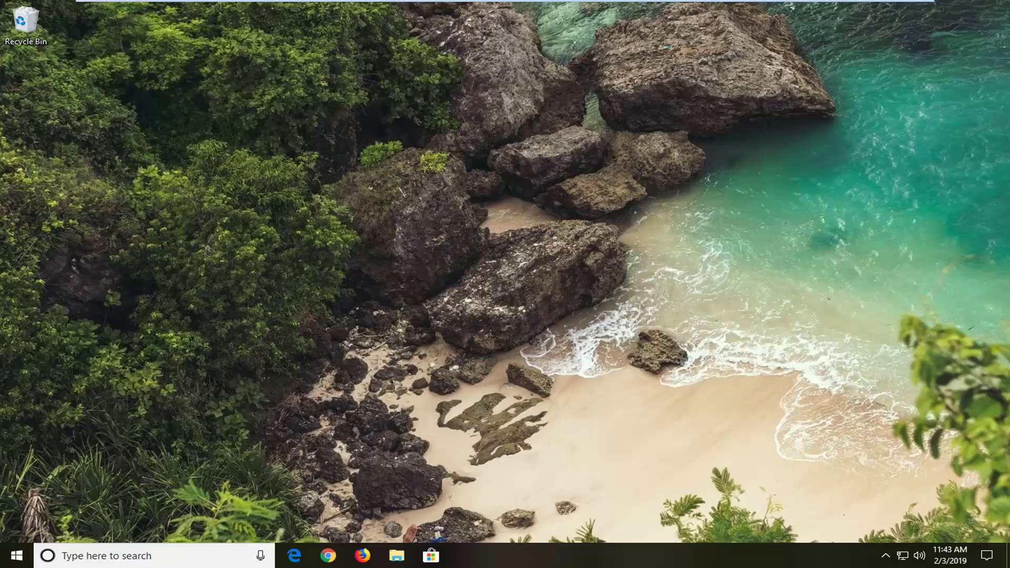